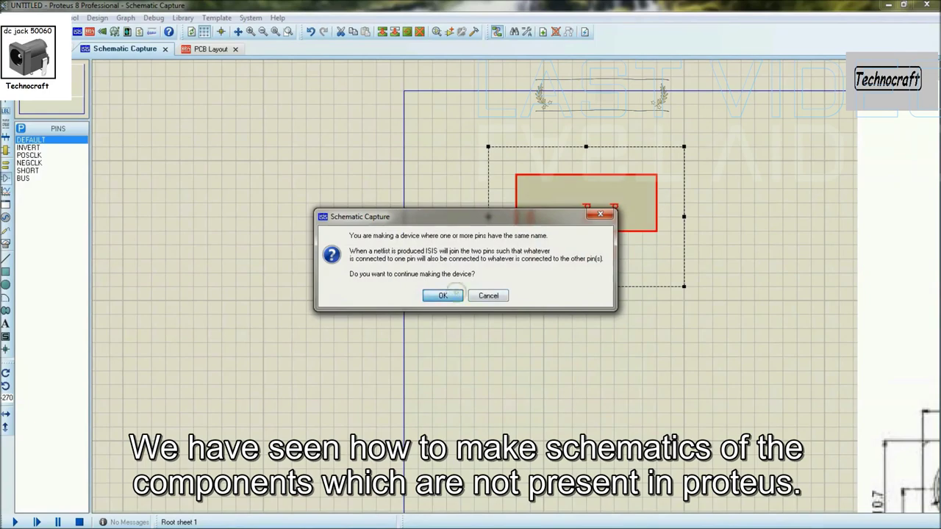
Confirm making the schematic device with pins that share the same name
left_click(454, 293)
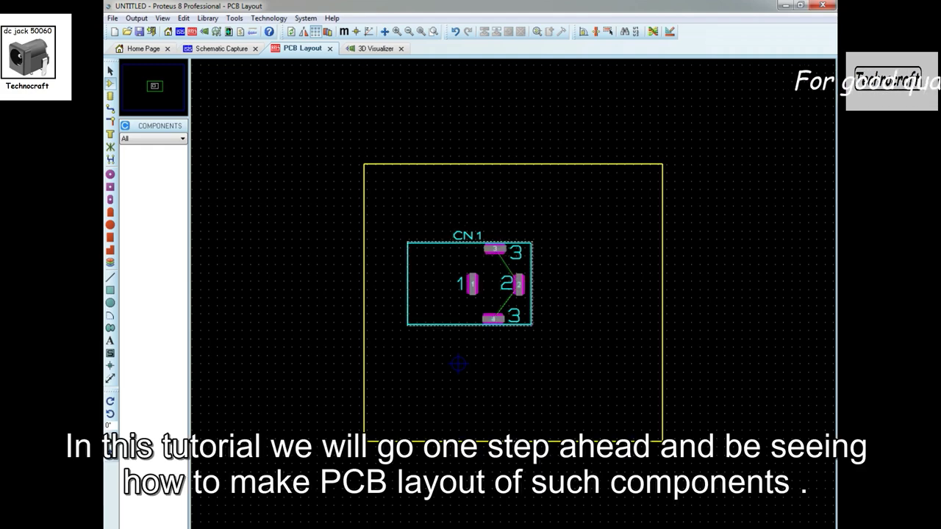
Reposition the CN1 connector so it sits higher inside the board outline
right_click(459, 236)
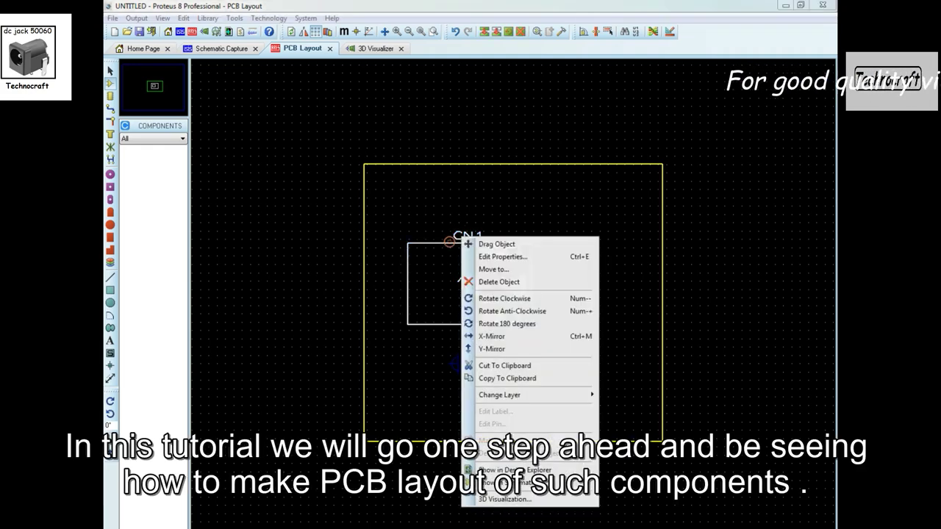
left_click(492, 243)
right_click(509, 214)
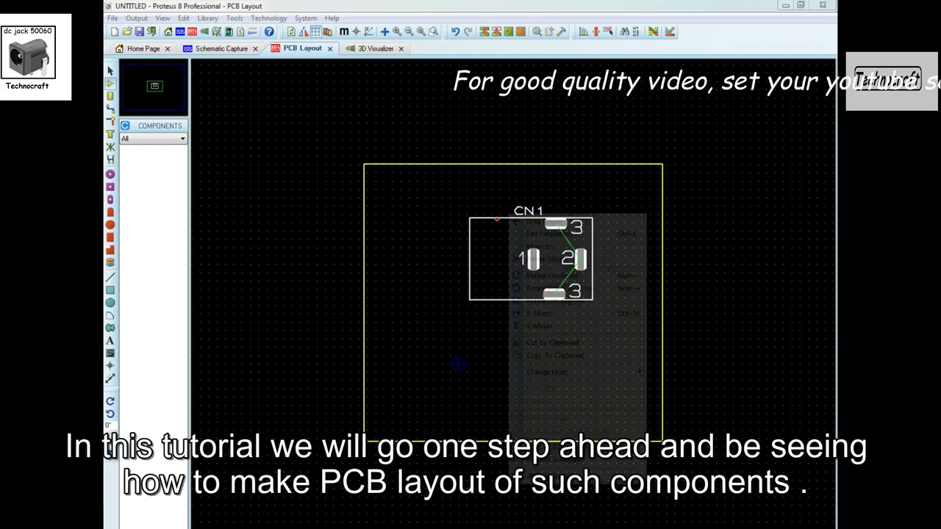
left_click(519, 224)
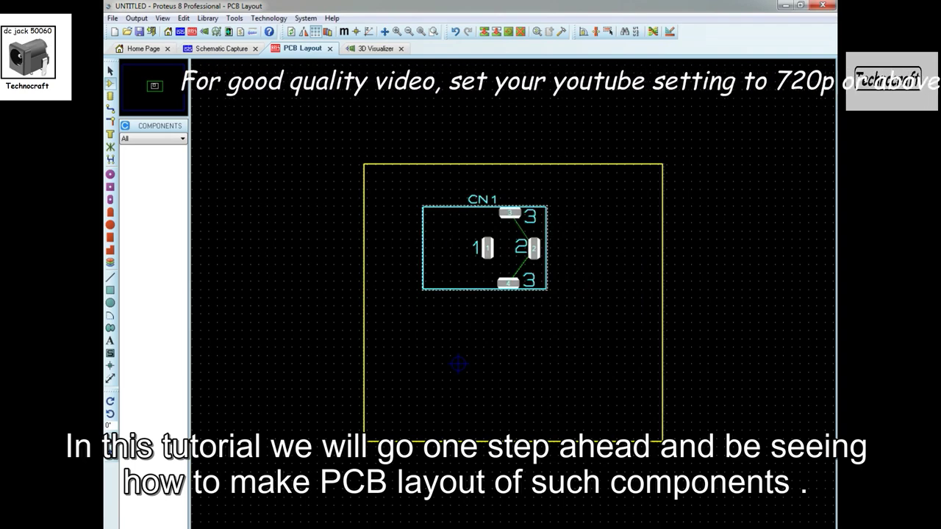
Examine the connector and its slotted pads from above and below the board in the 3D view
left_click(375, 48)
left_click_drag(471, 303, 472, 303)
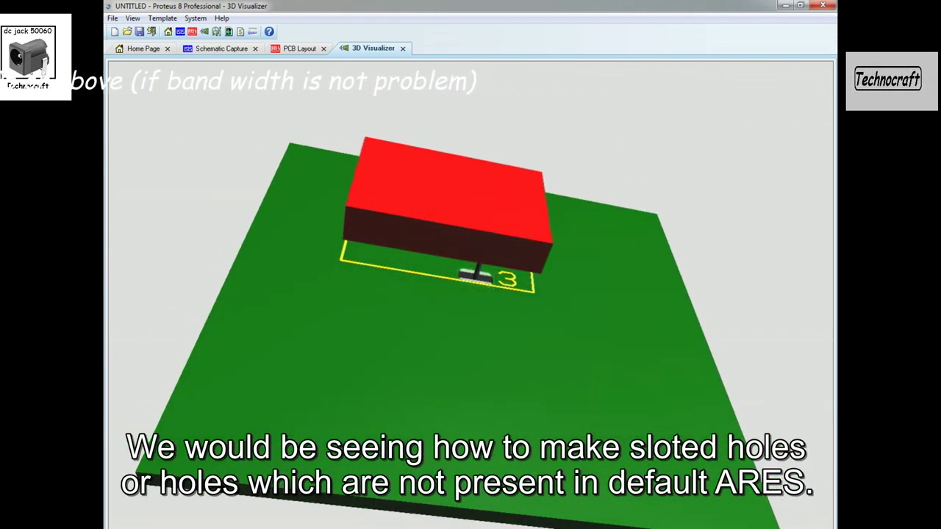
left_click_drag(471, 303, 471, 303)
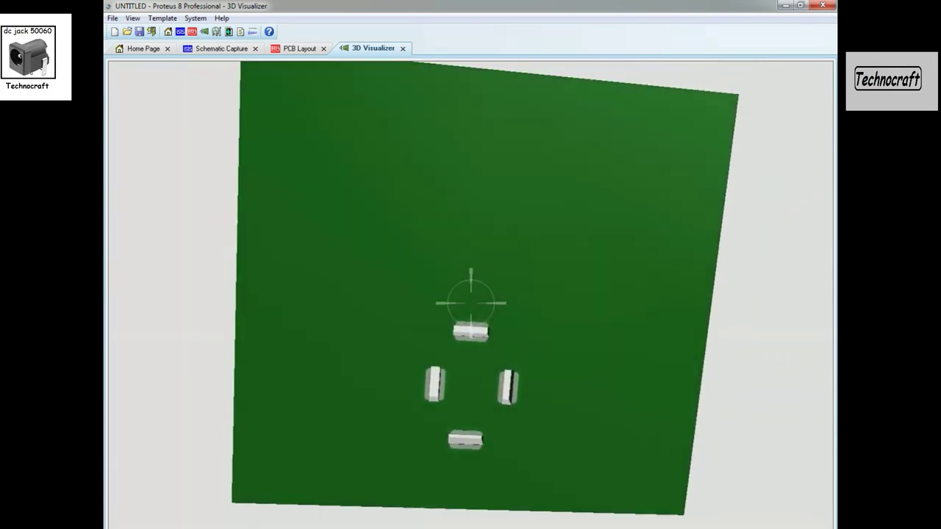
left_click_drag(471, 303, 471, 304)
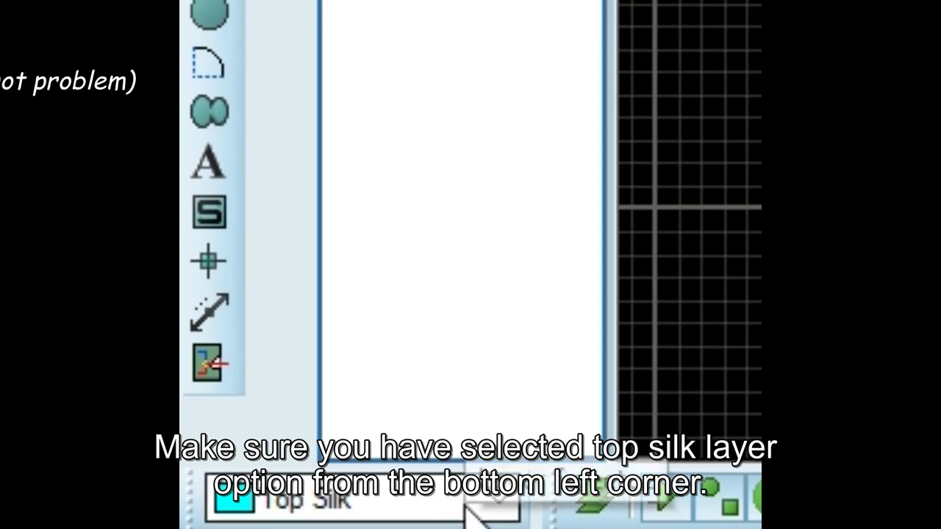
Draw a large rectangular component outline on the Top Silk layer, starting from about -1555, -1192
left_click(466, 505)
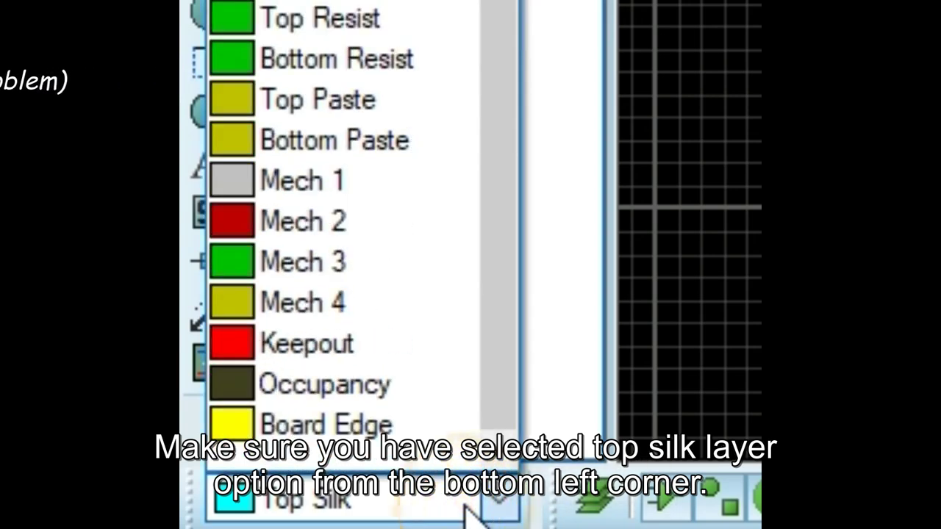
left_click(335, 1)
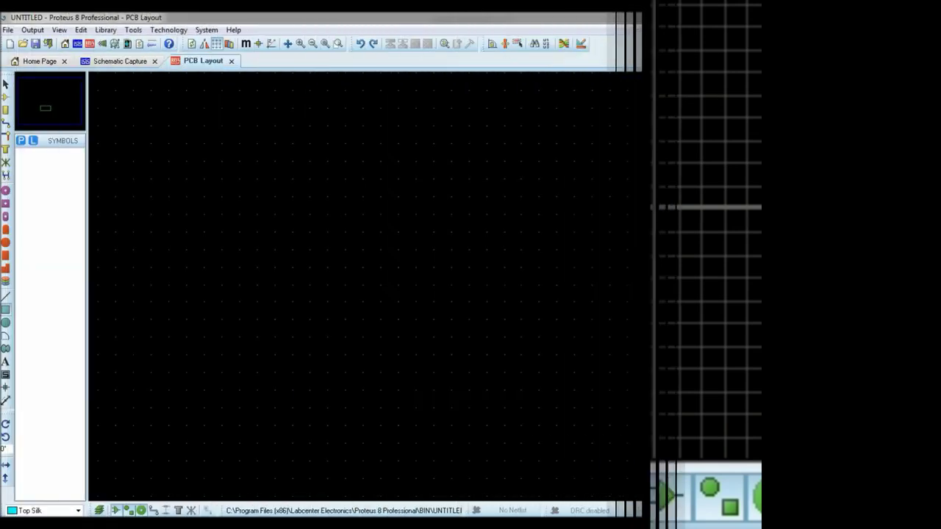
left_click_drag(189, 123, 698, 435)
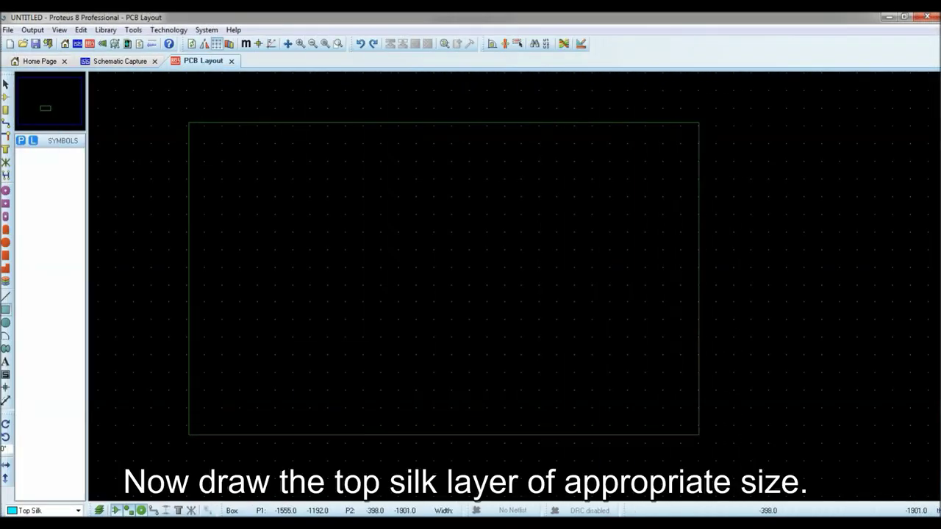
left_click_drag(767, 455, 810, 465)
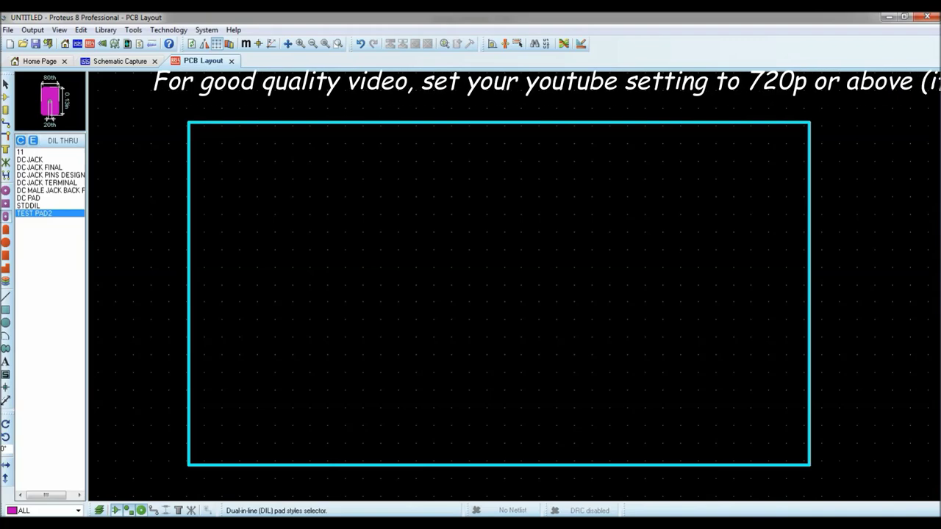
Create a DIL pad style named DC JACK SLOTED HOLE and set it to 60th wide and 0.2in high
left_click(21, 140)
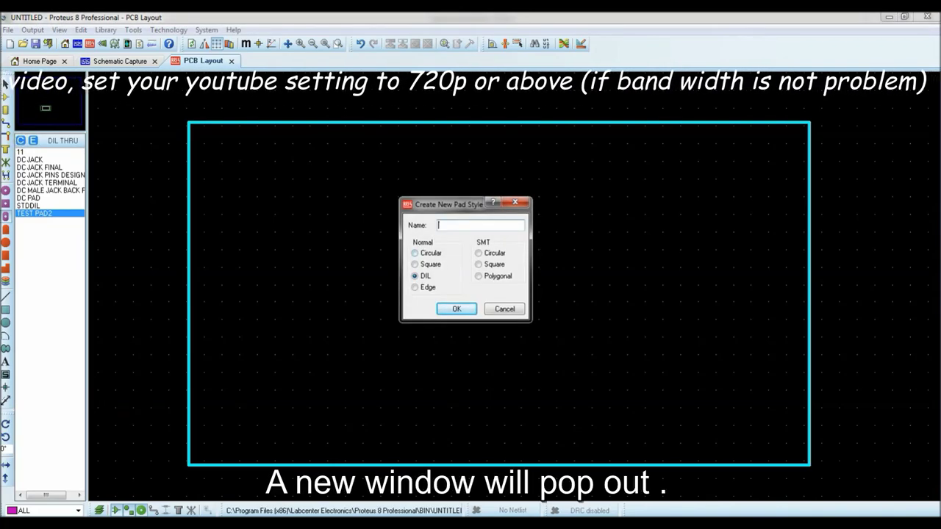
type("DC JACK")
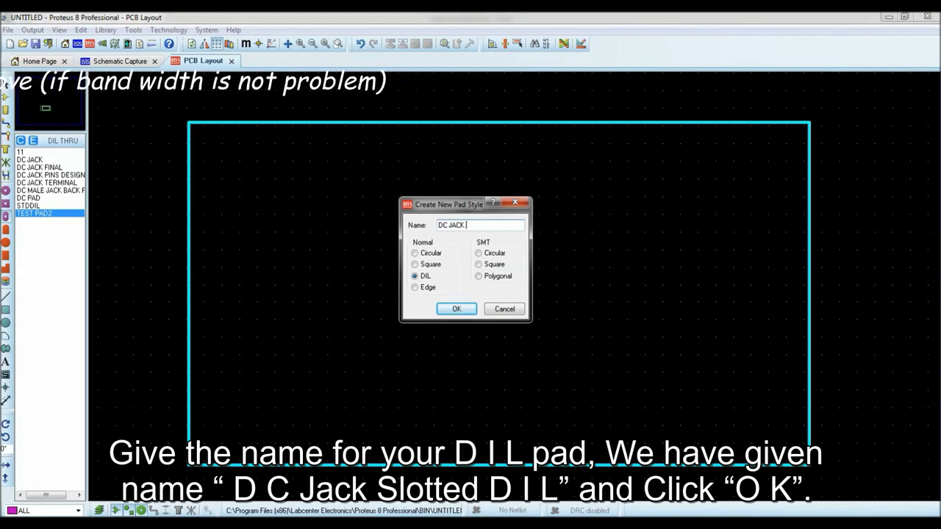
type("SLOTE")
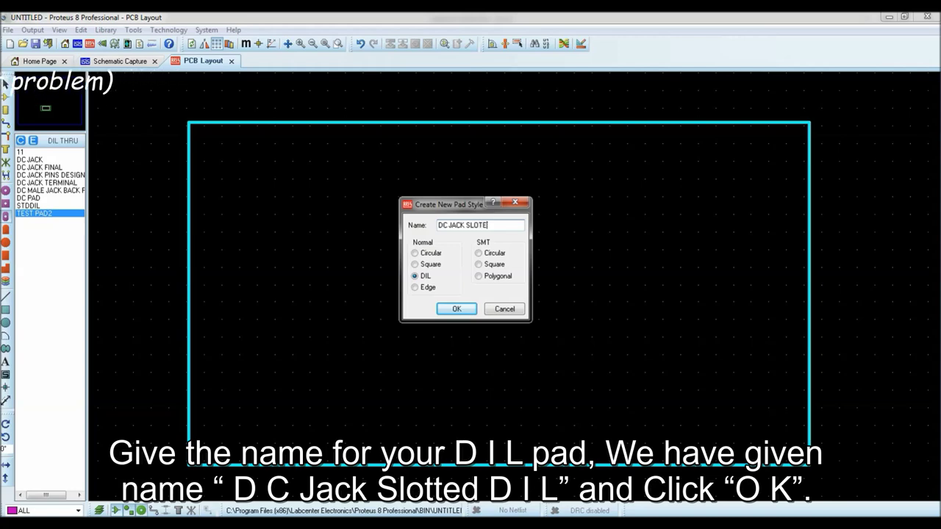
type("D HOL")
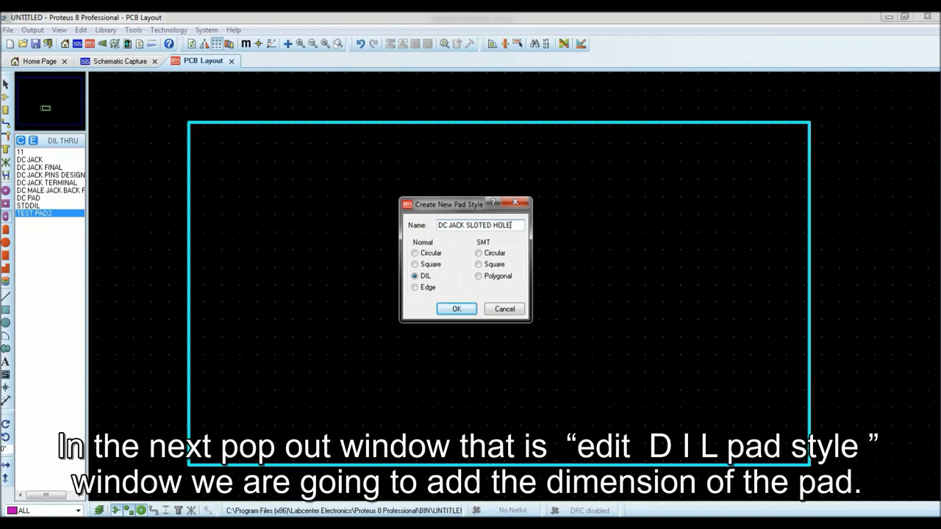
type("E")
key("Return")
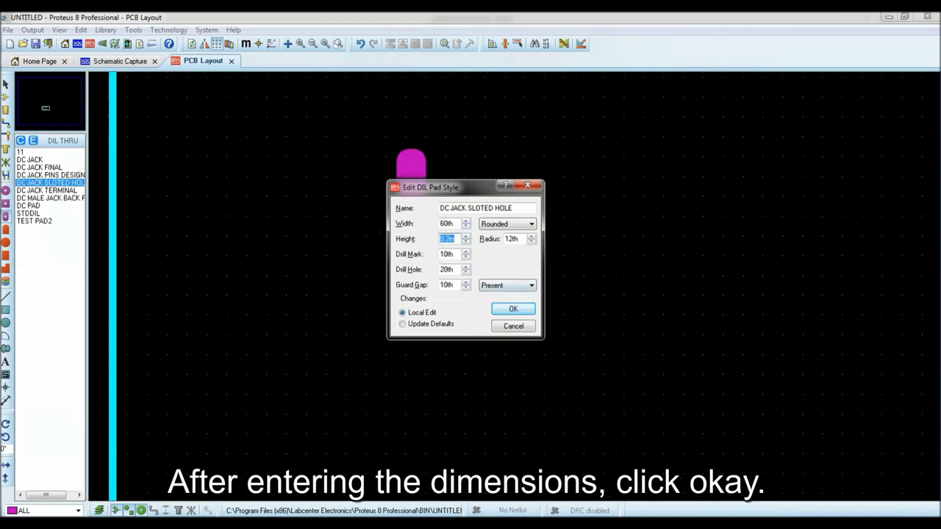
left_click(508, 308)
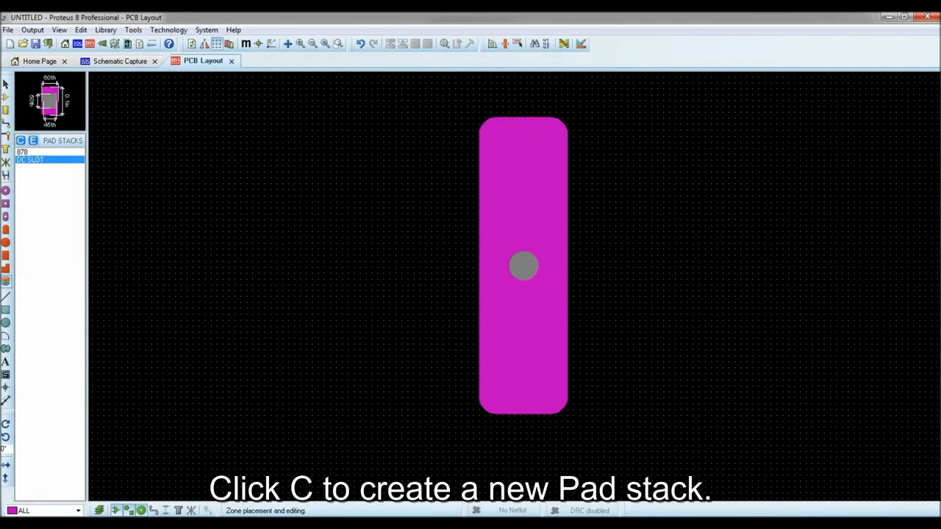
Start a new padstack named DC JACK SLOTED HOLE PADSTACK
left_click(21, 141)
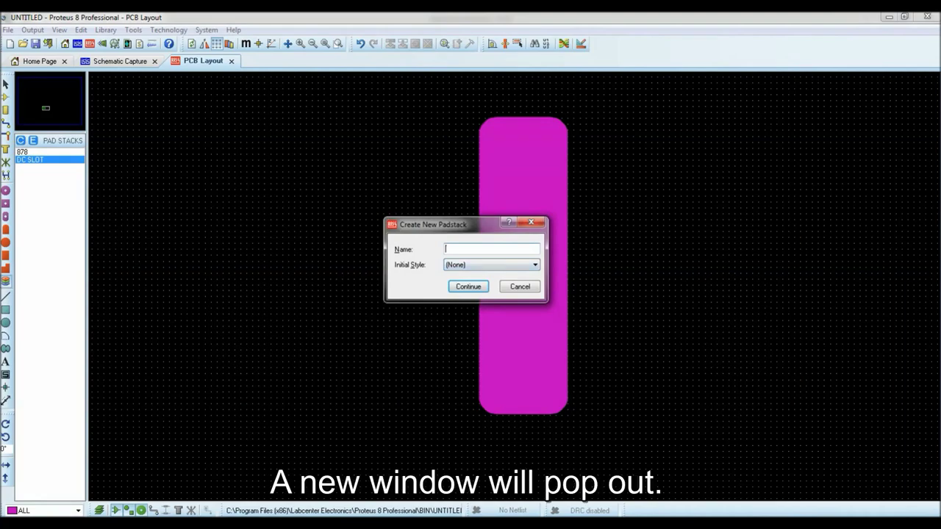
type("DC")
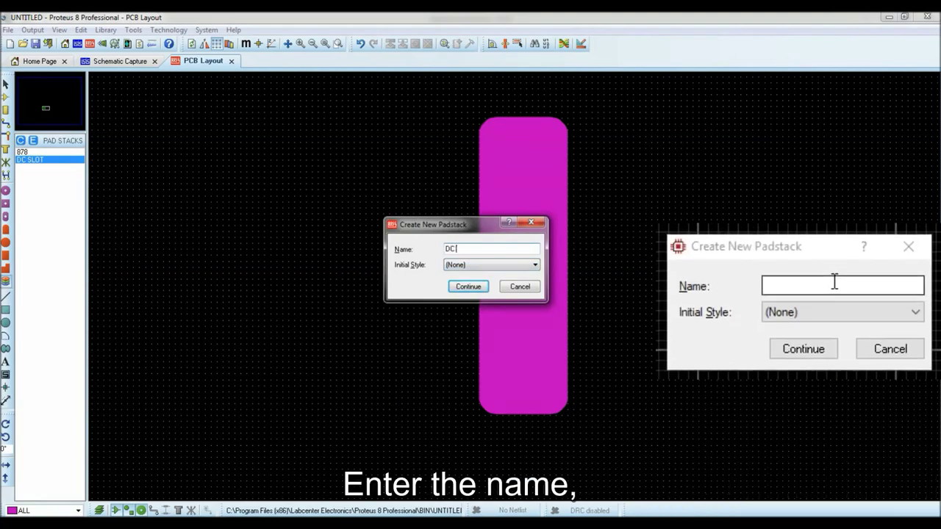
type(" JACK SLOT")
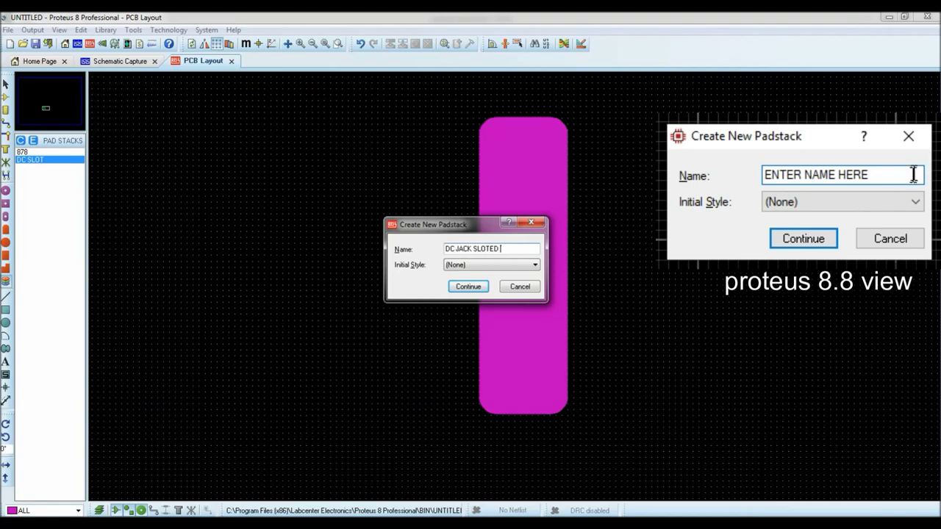
type("ED HOLE ")
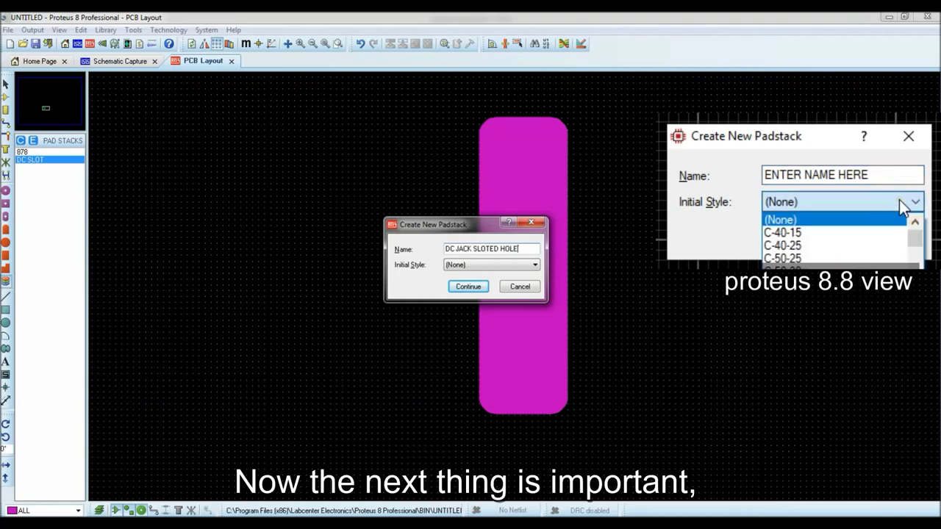
type("PAD")
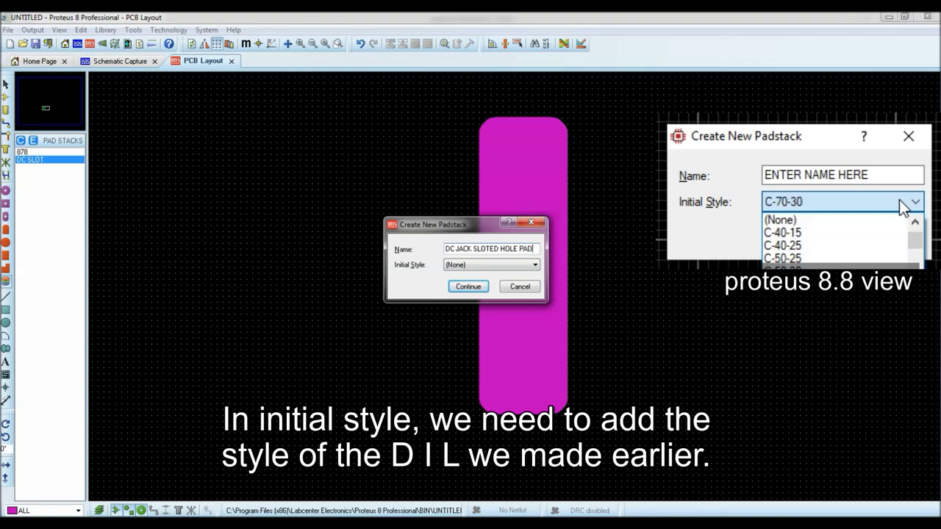
type("STACK")
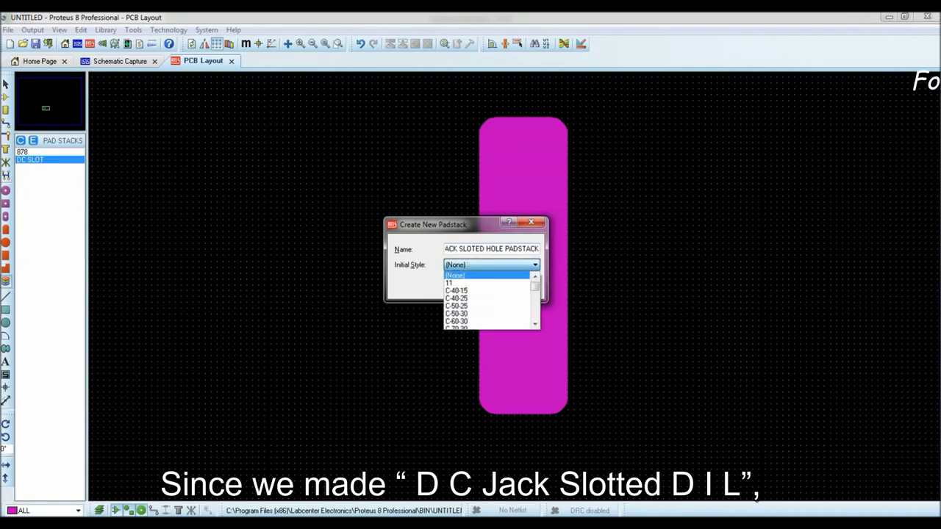
Choose DC JACK SLOTED HOLE as the padstack's initial style and continue to its detailed settings
key("d")
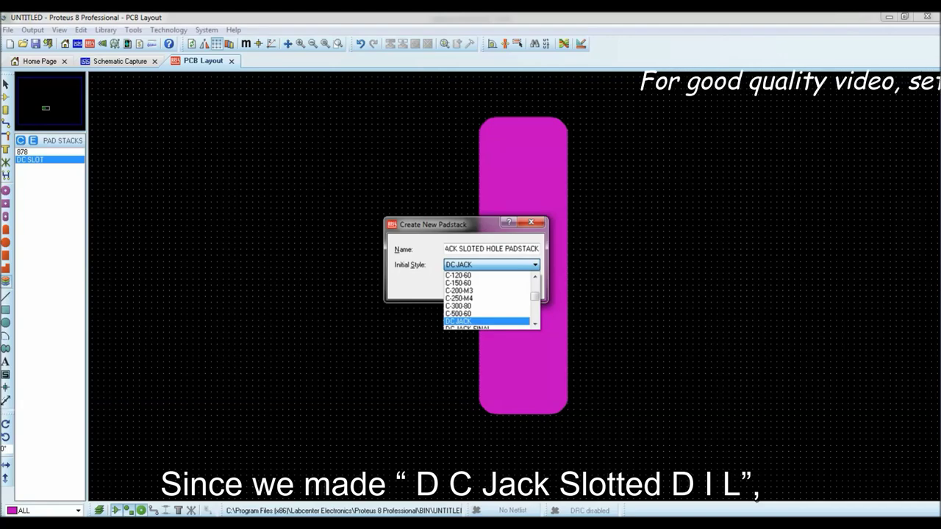
key("Down")
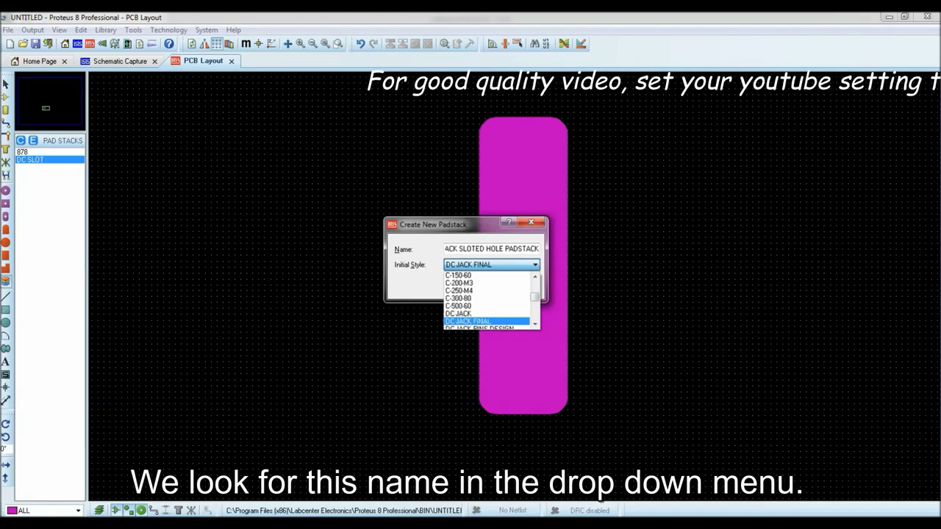
key("Down")
key("Down")
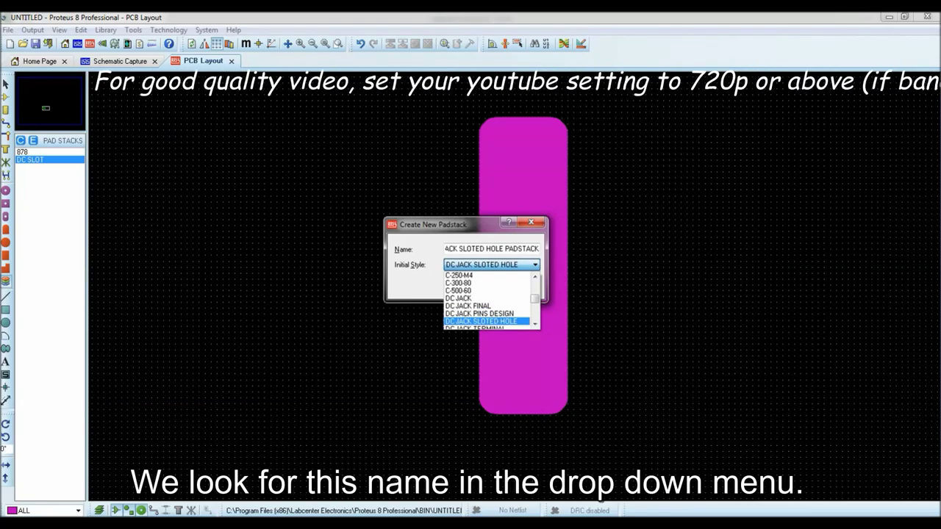
key("Down")
key("Up")
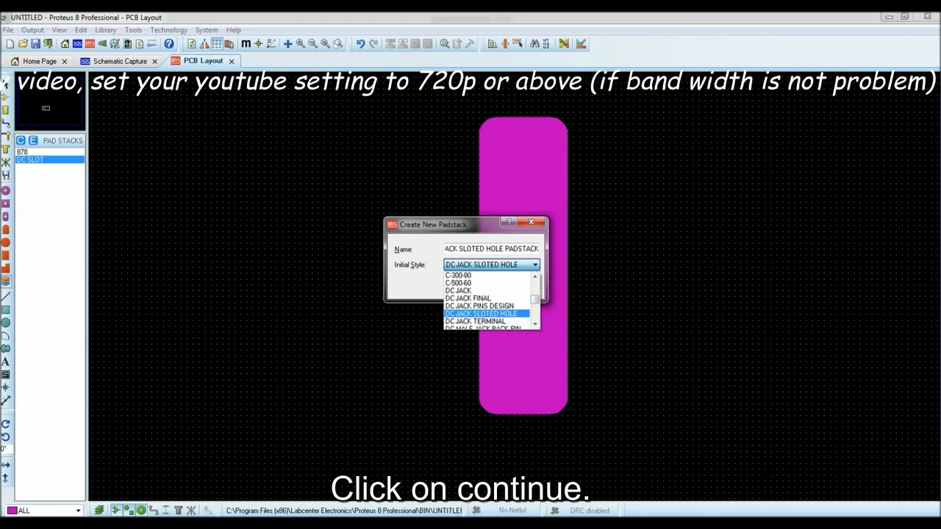
key("Return")
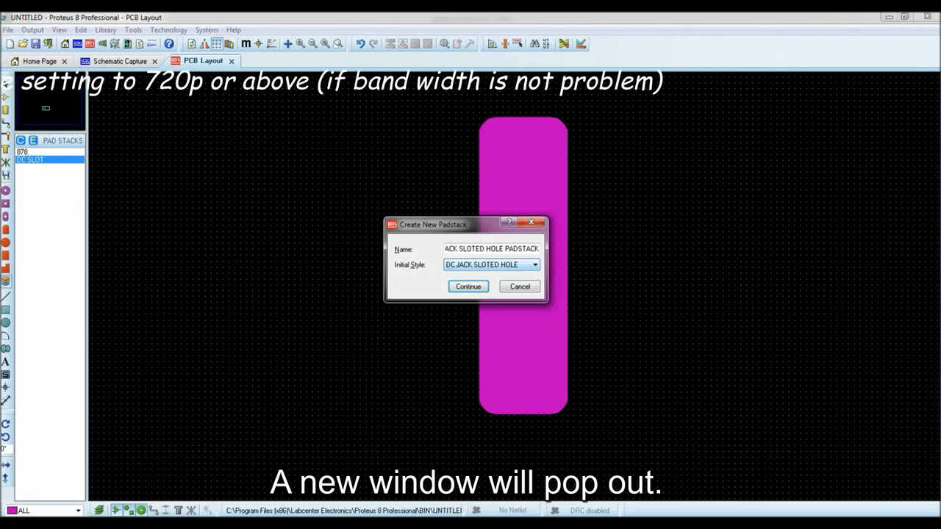
key("Return")
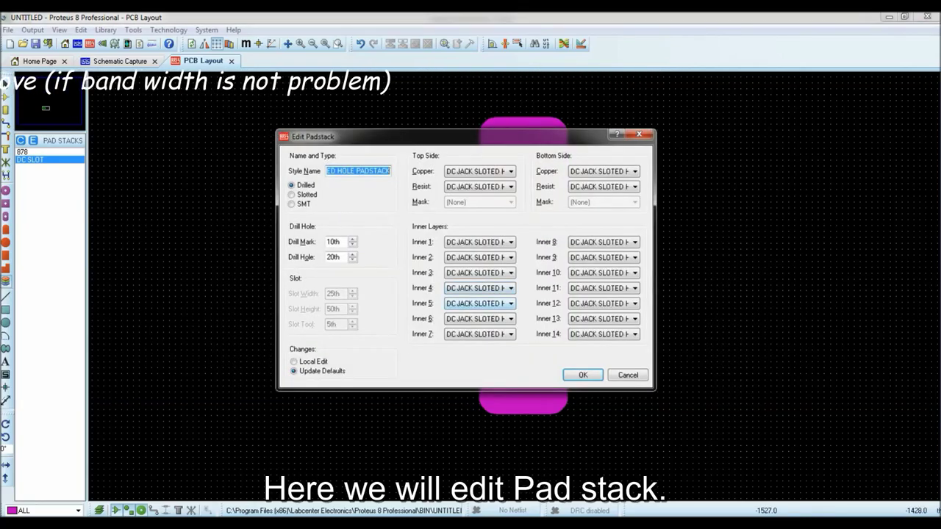
Make the padstack Slotted with a slot width of 10th, a slot height of 0.1in and a 5th slot tool
left_click(292, 195)
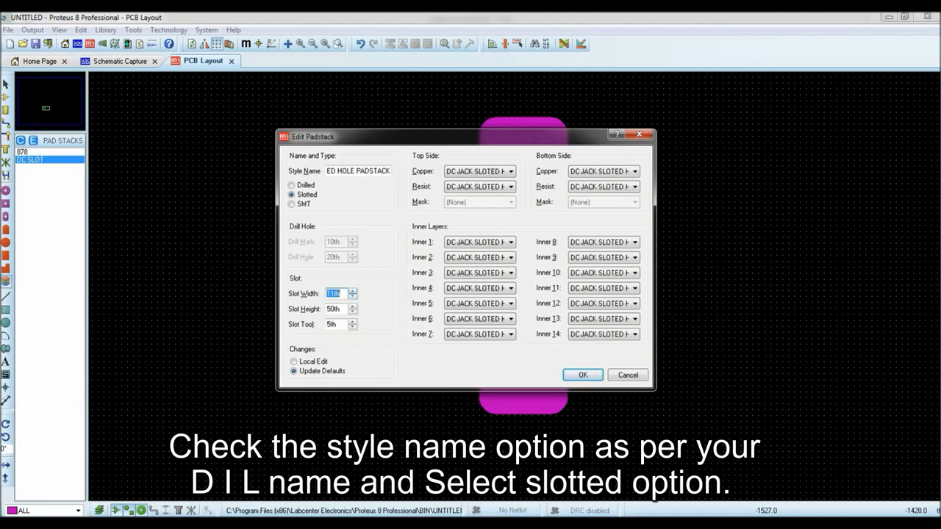
left_click(353, 291)
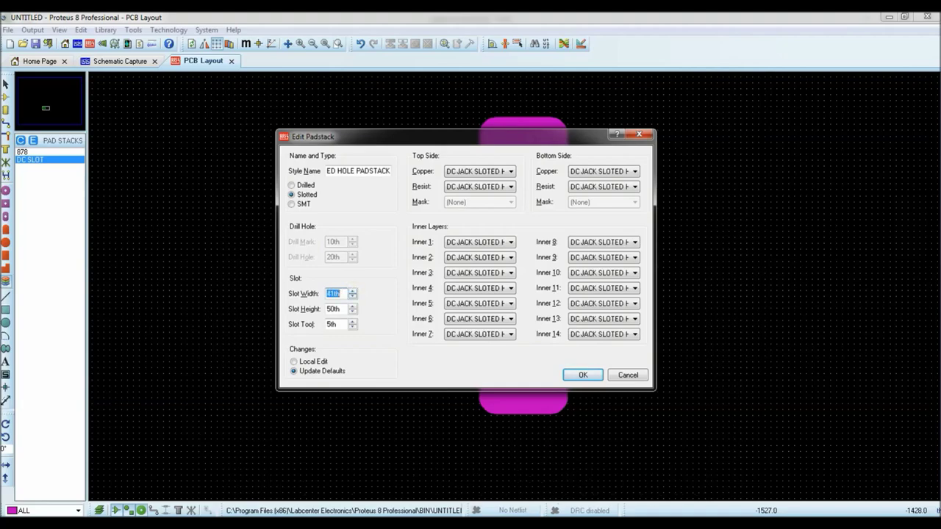
key("Up")
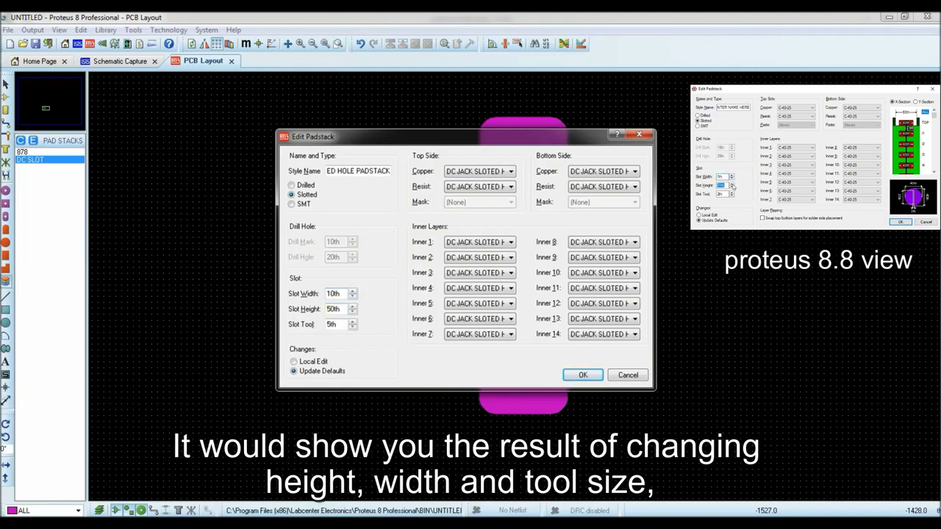
left_click_drag(328, 309, 333, 309)
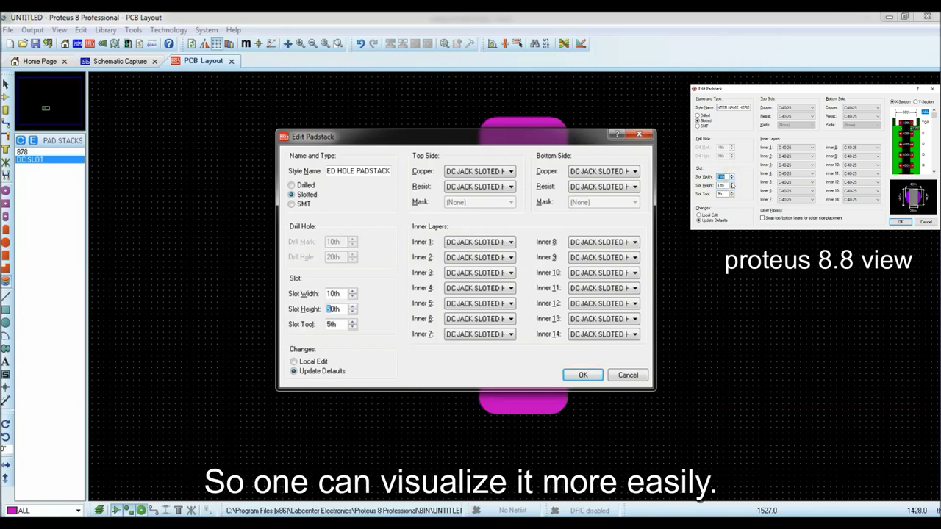
type("5")
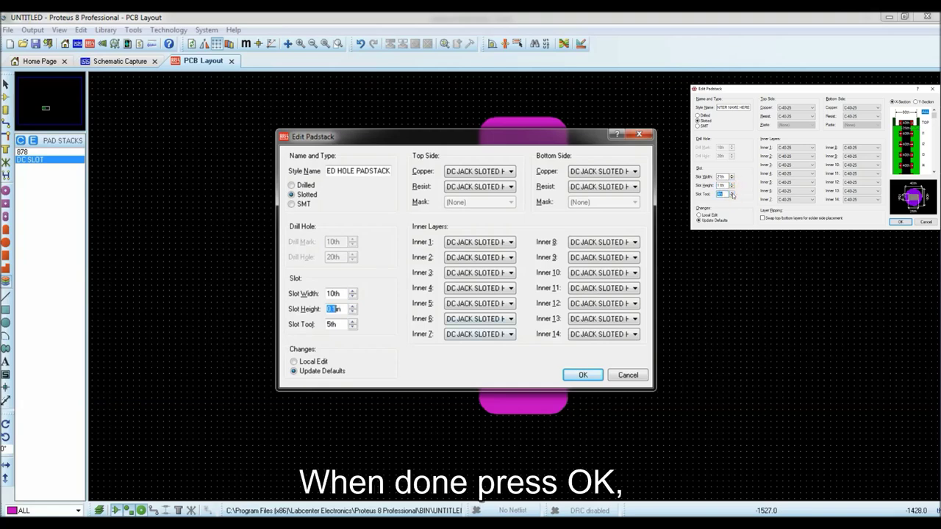
left_click(582, 375)
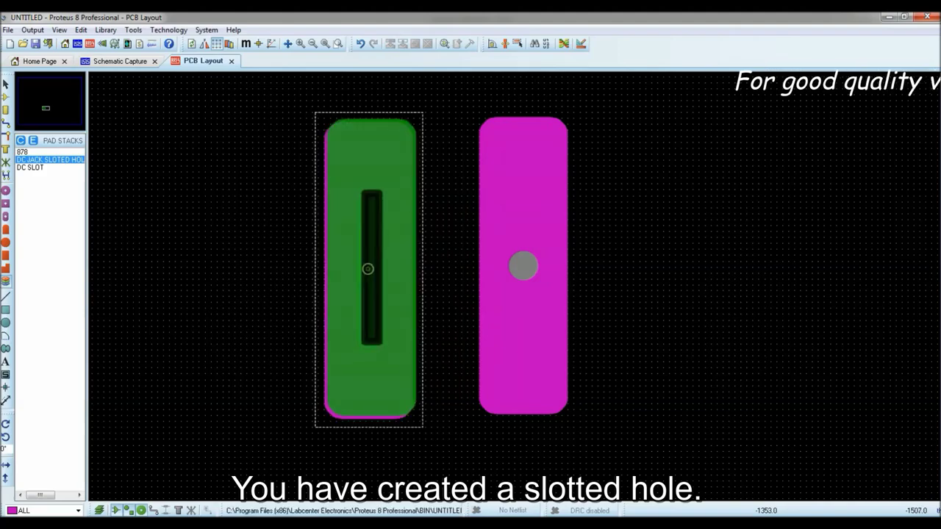
Place one slotted pad beside the round-hole DIL pad and delete the round-hole pad
left_click(368, 269)
right_click(528, 230)
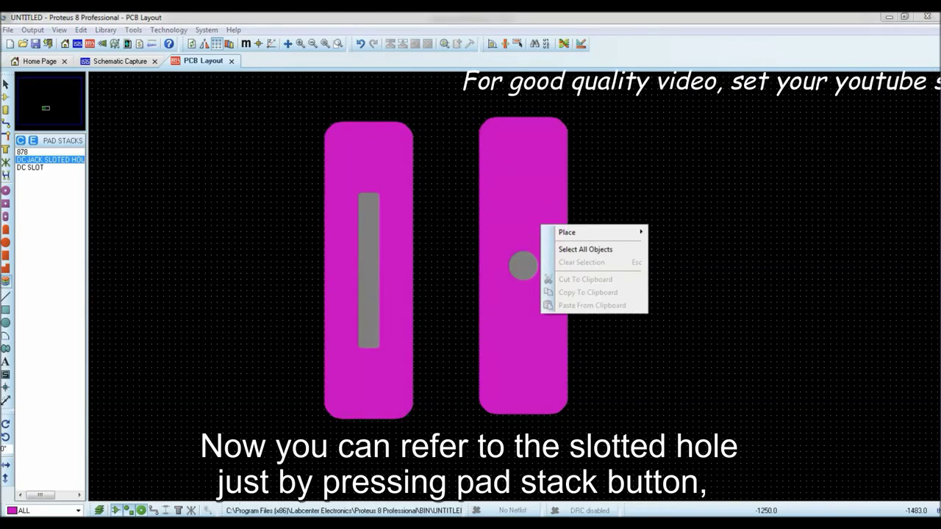
left_click(5, 84)
left_click_drag(439, 93, 706, 462)
key("Delete")
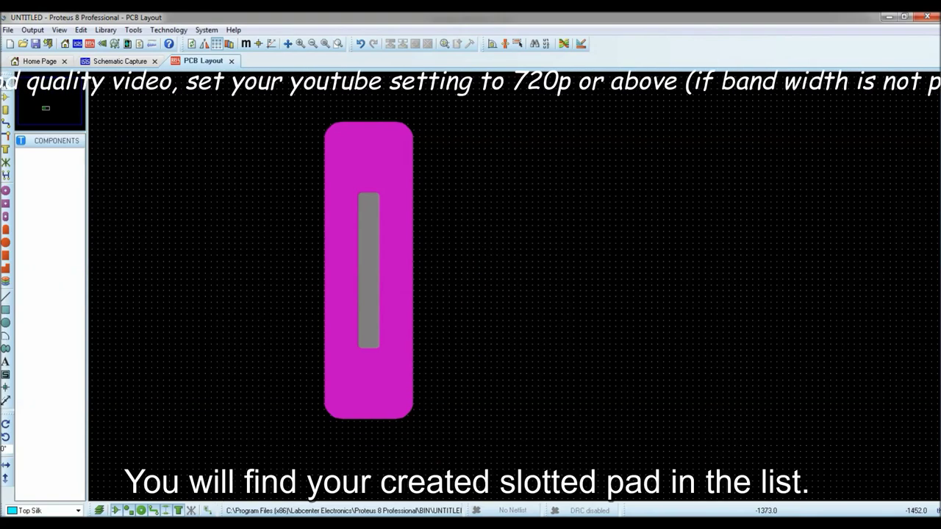
Place three more pads of the DC JACK SLOTED HOLE padstack in a row beside the first one
left_click(6, 281)
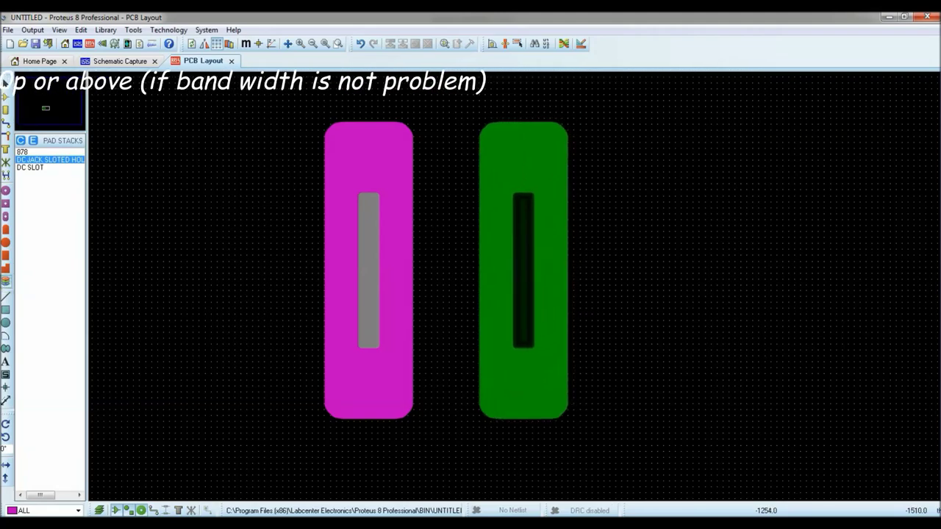
left_click(520, 276)
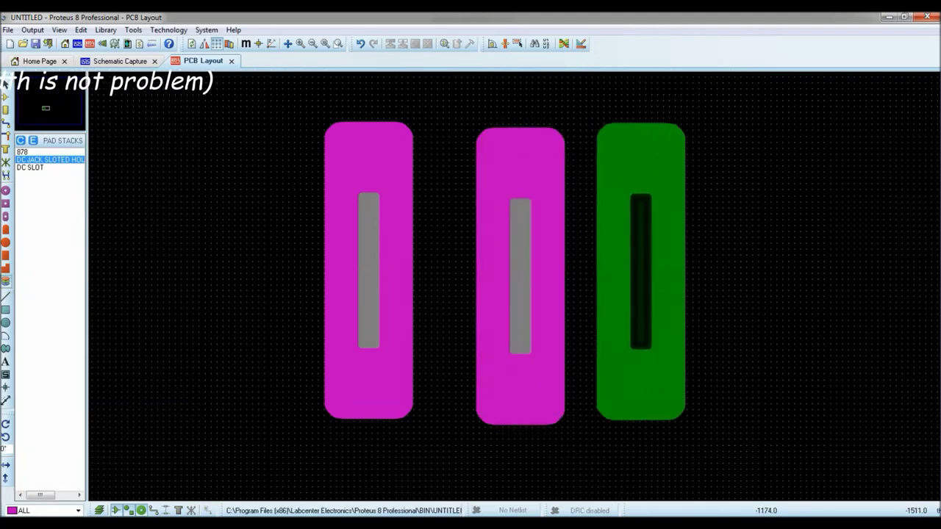
left_click(644, 272)
left_click(786, 270)
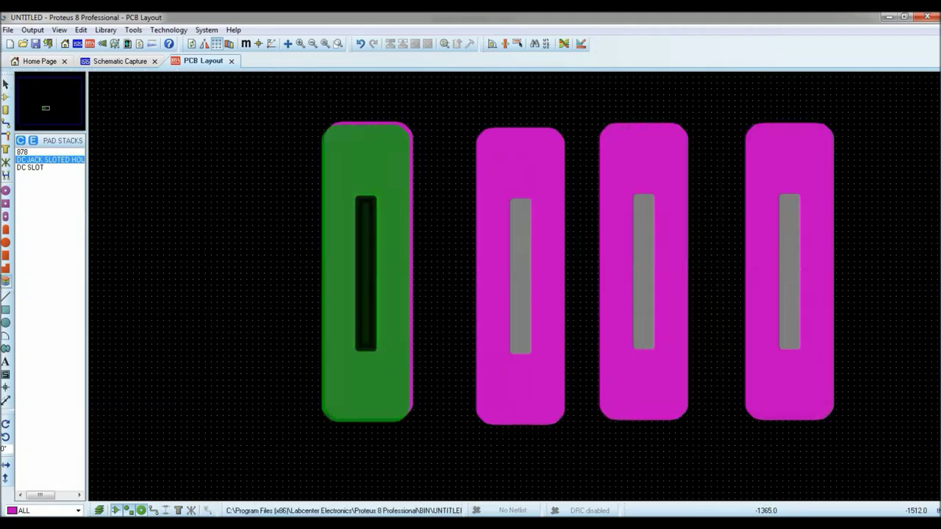